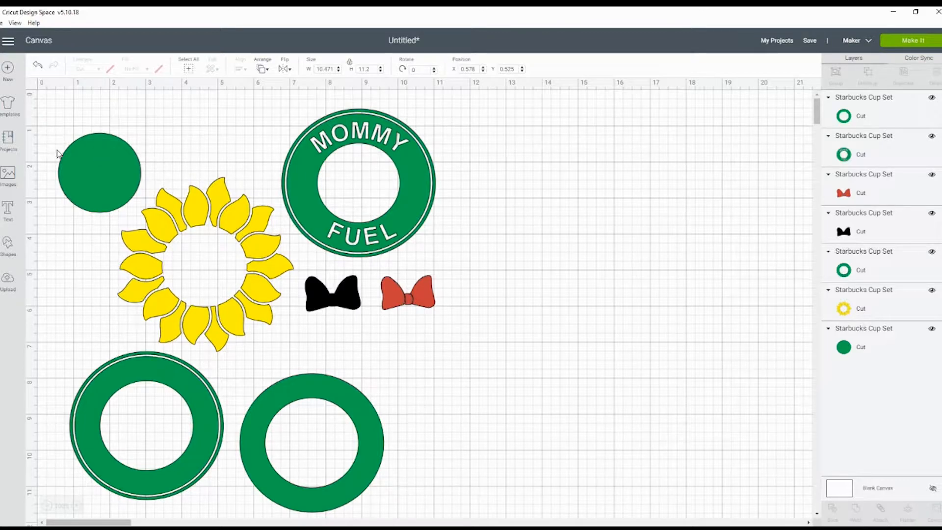
Step: Move the solid green circle to the empty canvas area around 14 inches across and enlarge it to about 3.54 in wide
mouse_move(120, 179)
left_mouse_down()
mouse_move(94, 157)
mouse_move(117, 181)
left_mouse_up()
left_click_drag(83, 153, 133, 150)
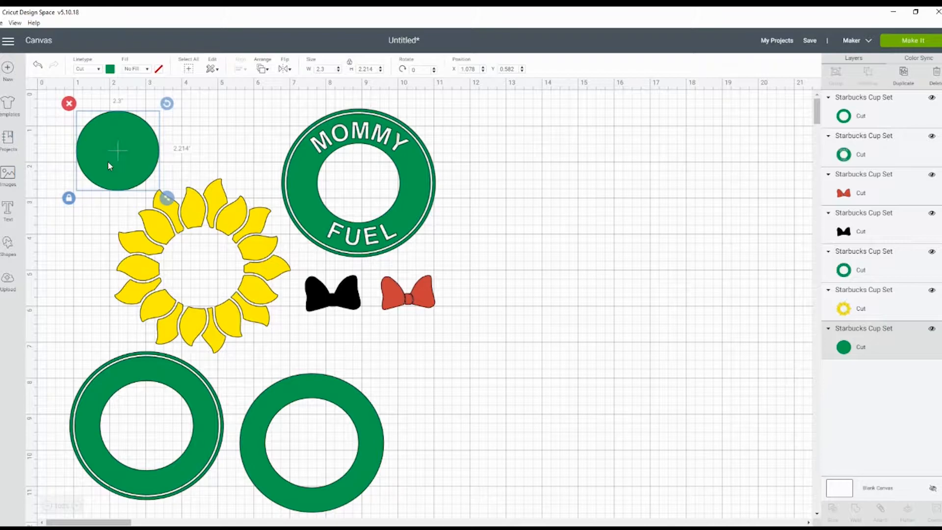
left_click_drag(150, 160, 576, 246)
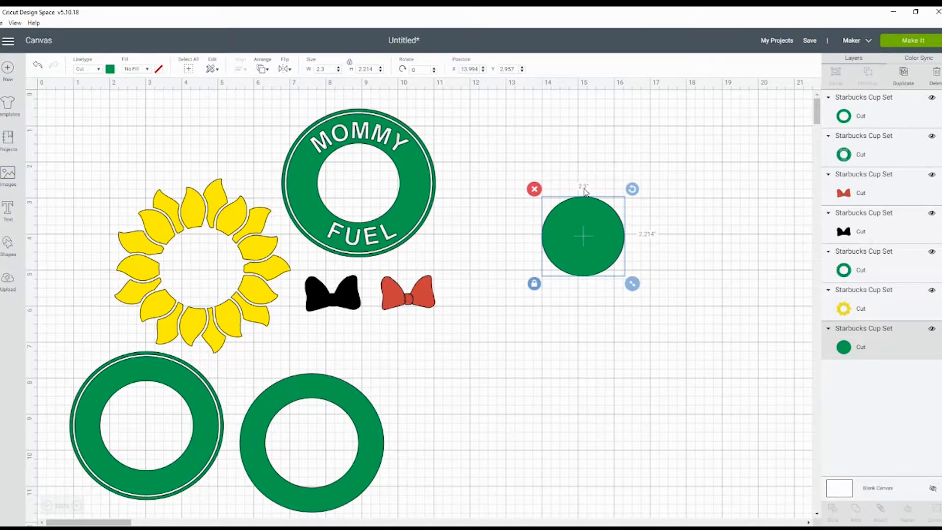
left_click_drag(632, 283, 676, 325)
left_click_drag(612, 257, 621, 268)
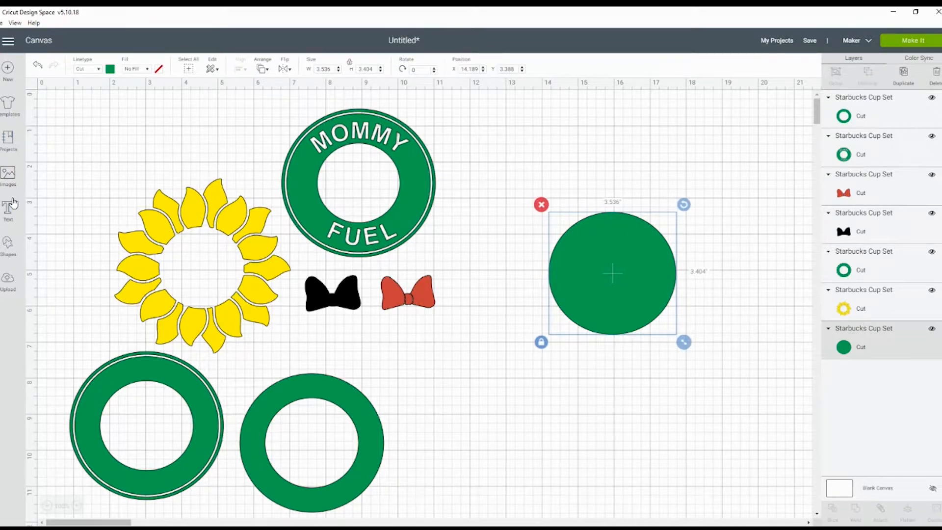
Step: Insert a circle shape, place it over the green circle's upper-left edge and shrink it to about 2.4 in
left_click(9, 244)
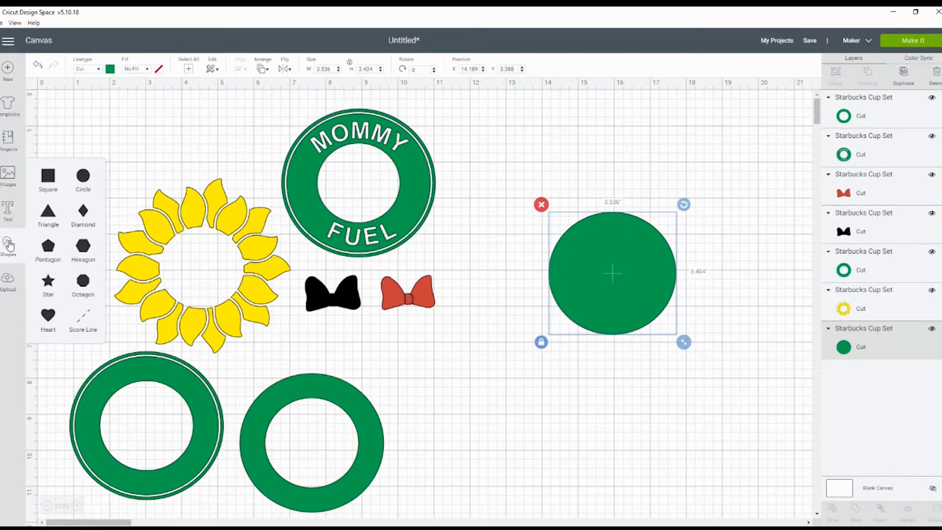
left_click(84, 178)
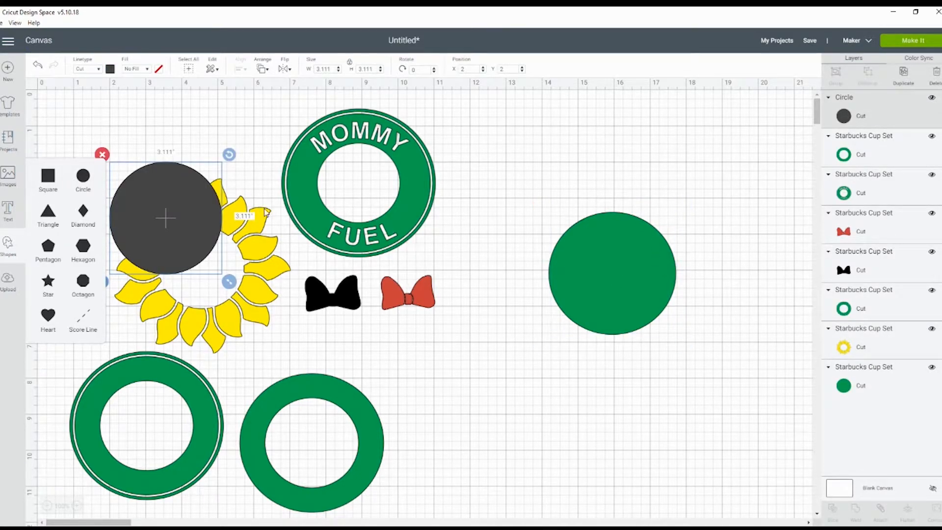
left_click_drag(217, 214, 573, 208)
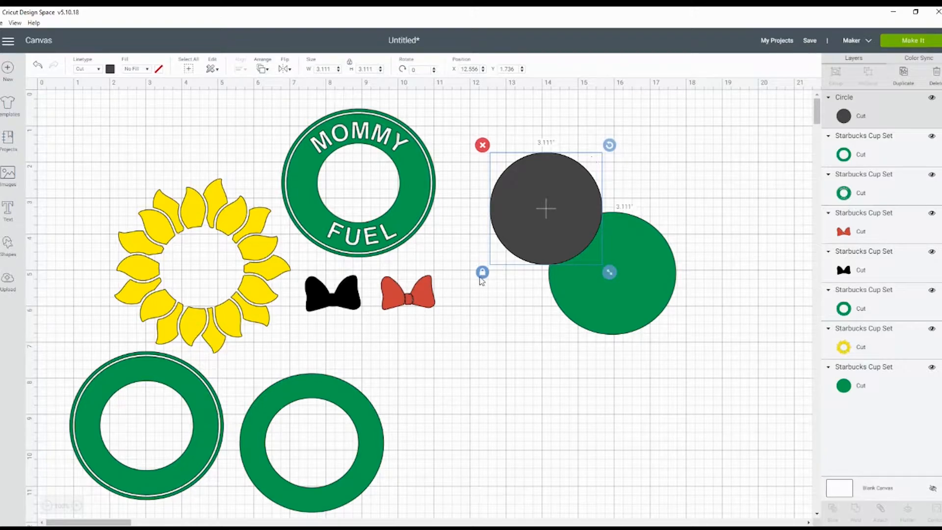
left_click_drag(611, 274, 585, 249)
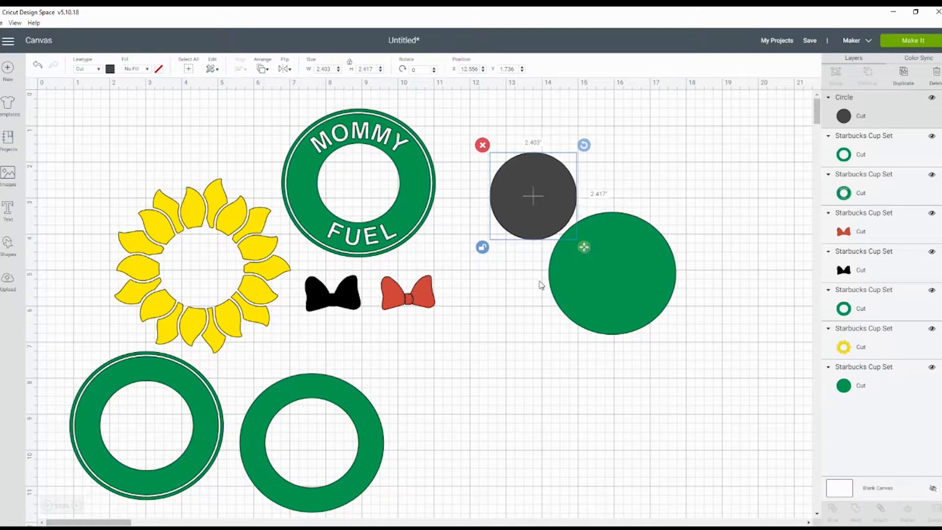
Step: Shrink the dark circle to about 1.96 by 1.90 in and overlap it as an ear on the green circle's upper-left edge
left_click(497, 315)
left_click(529, 220)
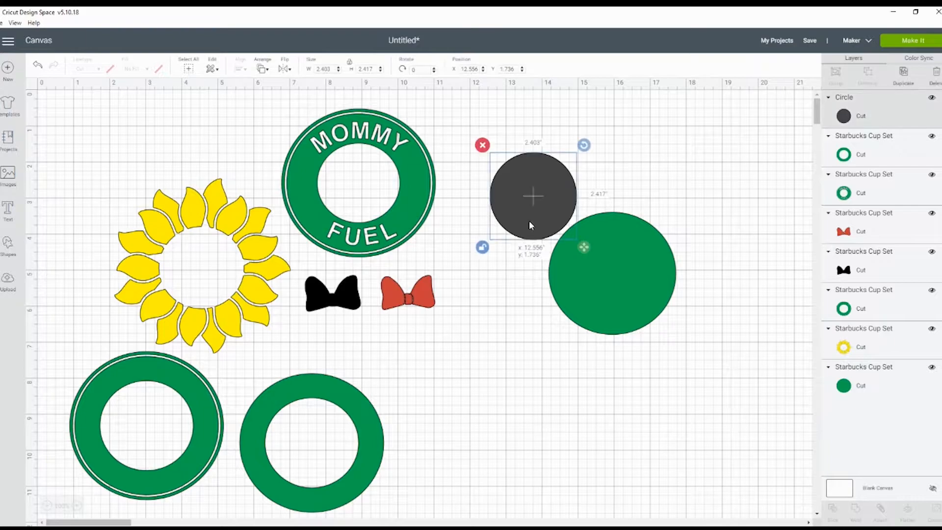
left_click_drag(583, 146, 567, 133)
left_click_drag(541, 204, 561, 237)
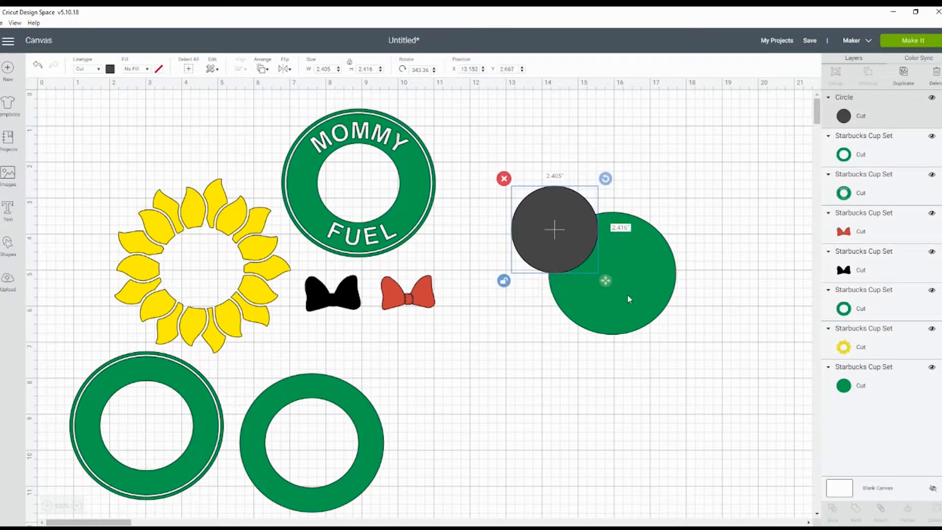
left_click_drag(606, 282, 574, 241)
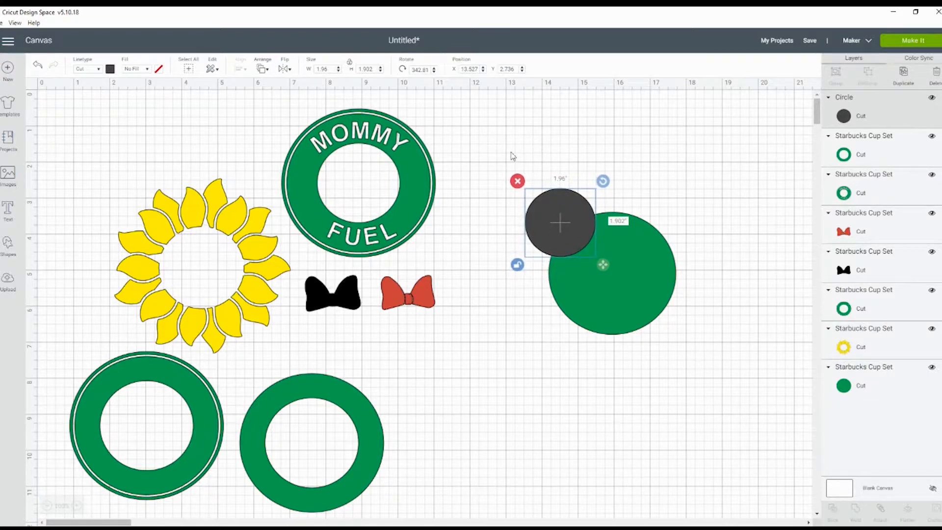
Step: Slice the dark circle with the green circle and shift the outer dark ear piece outward, leaving a thin gap
left_click(521, 140)
left_click_drag(520, 140, 726, 351)
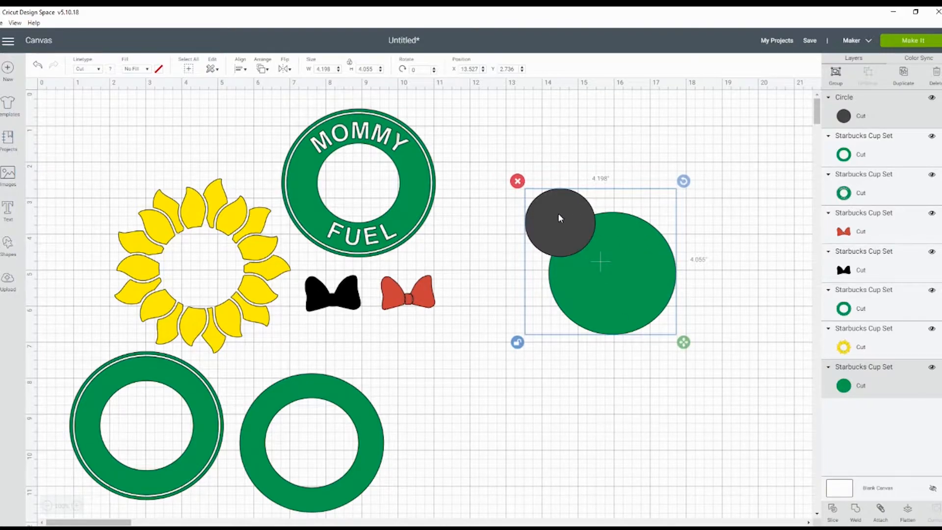
left_click(833, 513)
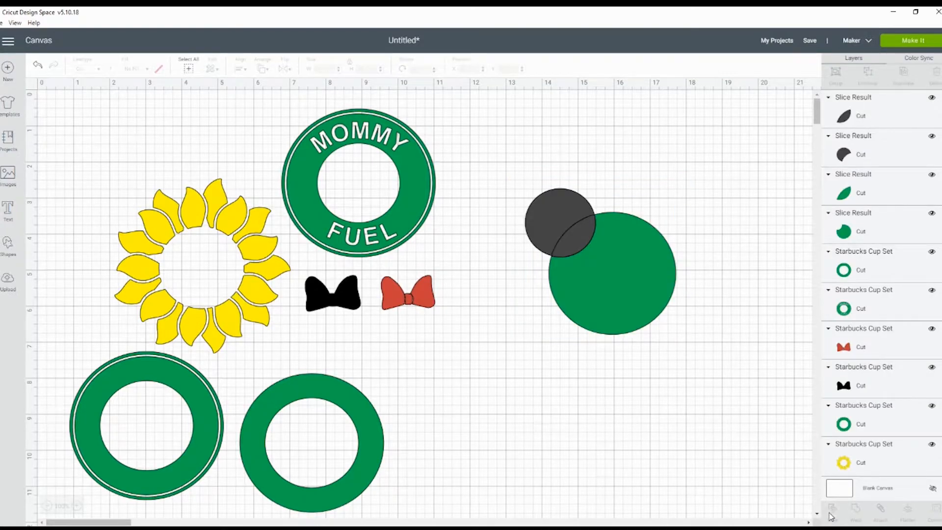
left_click(555, 215)
mouse_move(555, 215)
left_mouse_down()
mouse_move(540, 195)
mouse_move(548, 209)
left_mouse_up()
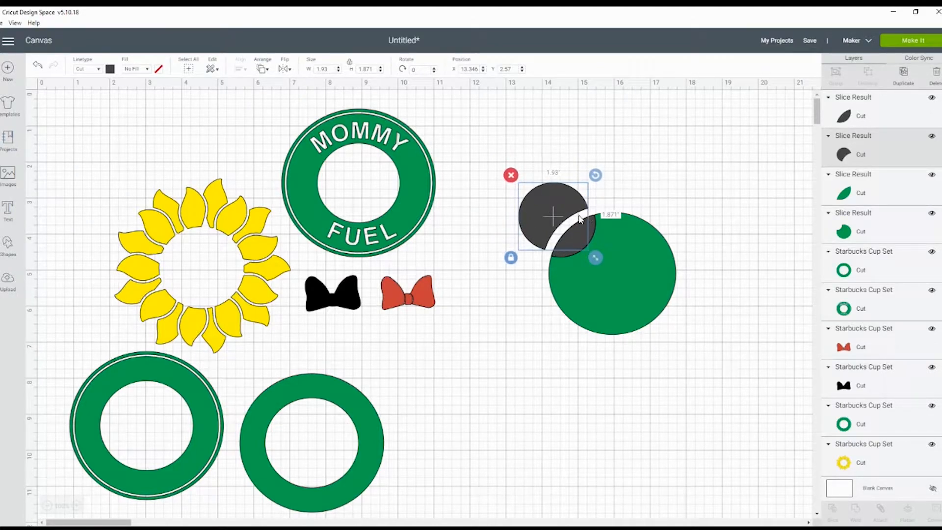
left_click_drag(560, 210, 565, 215)
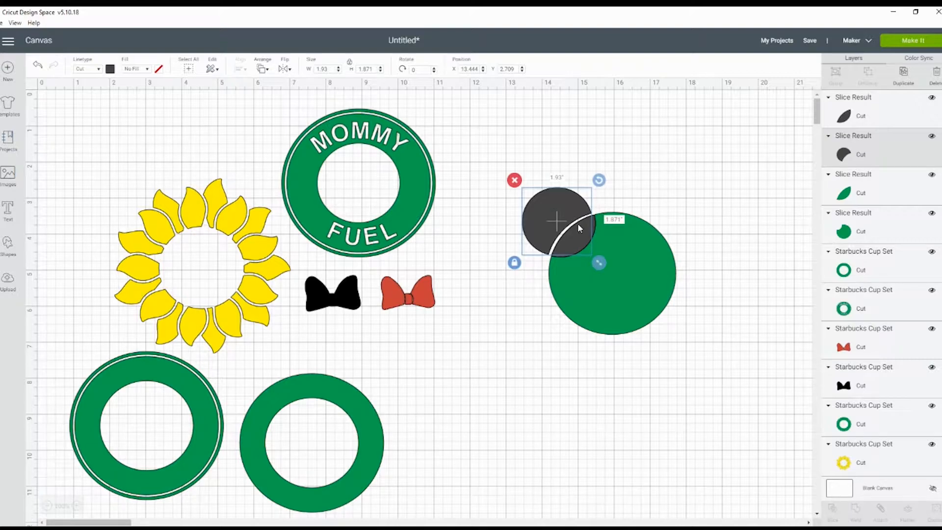
Step: Duplicate the sliced ear, flip the copy horizontally and place it on the green circle's upper-right edge
left_click(902, 78)
left_click_drag(564, 235, 664, 212)
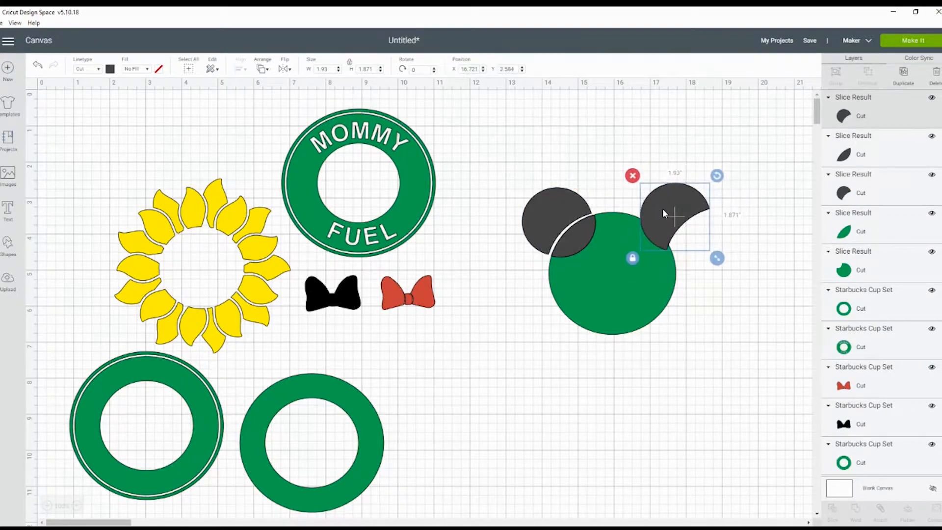
left_click(284, 69)
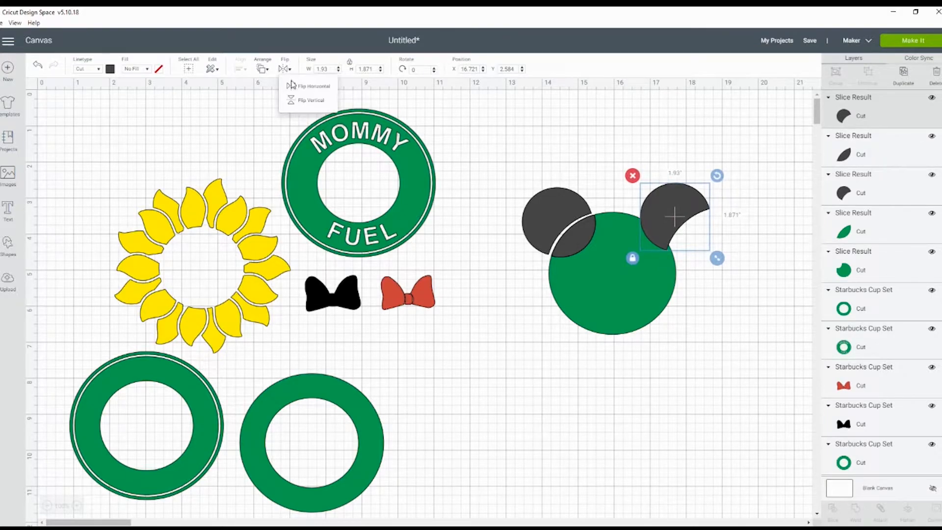
left_click(303, 87)
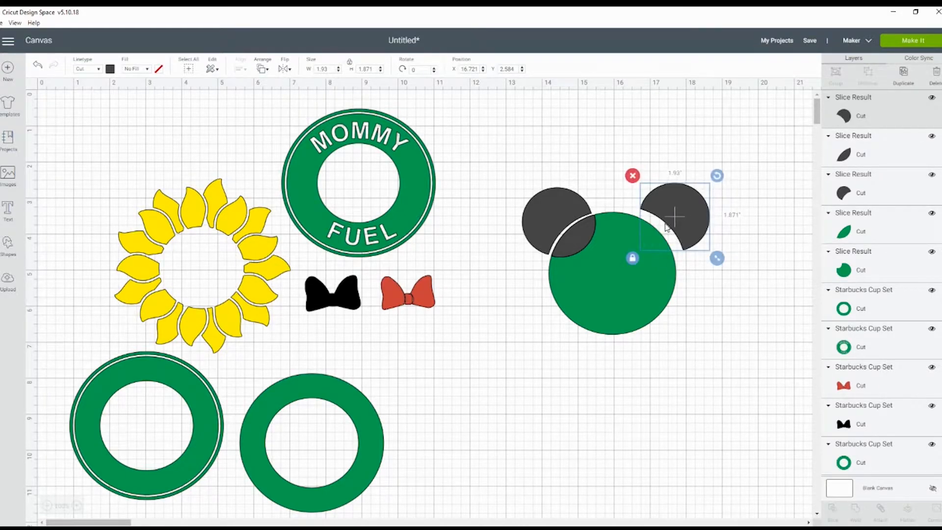
left_click_drag(691, 213, 681, 216)
Step: Align the two ears with Center Vertically and attach them together around the upper edge of the green circle
left_click(550, 206, "shift")
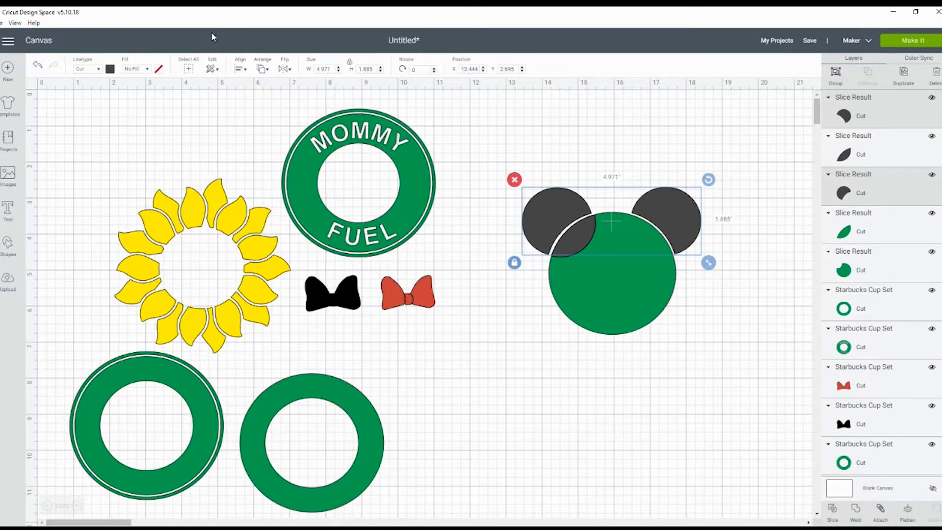
left_click(241, 69)
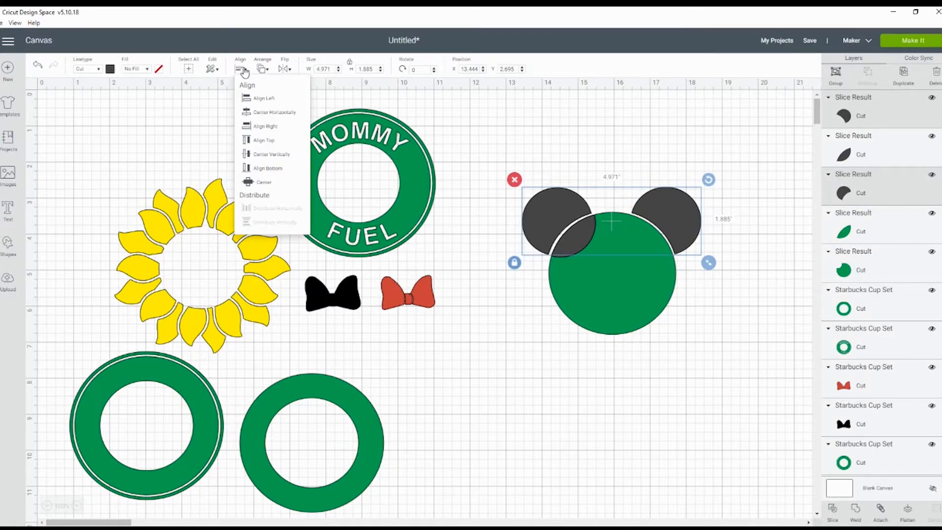
left_click(269, 155)
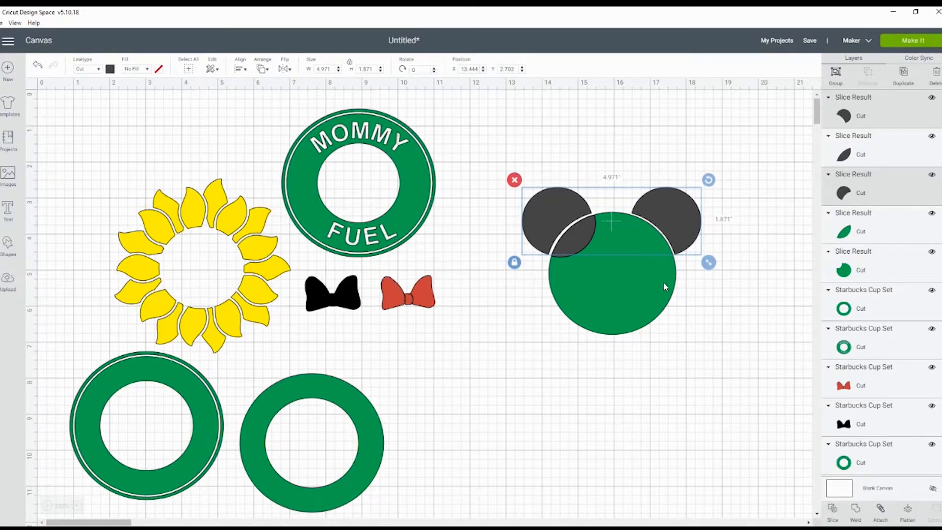
key("Right")
key("Right")
key("Left")
key("Left")
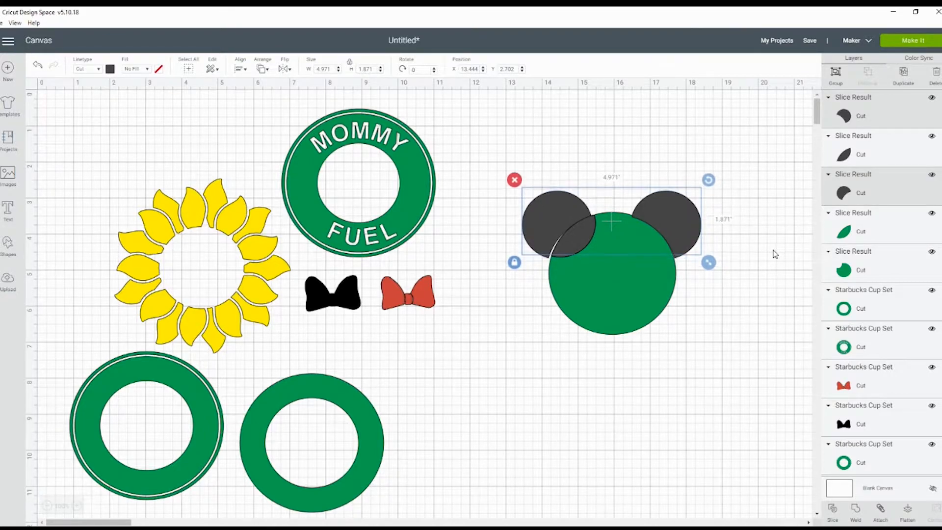
left_click(877, 513)
mouse_move(689, 229)
left_mouse_down()
mouse_move(707, 177)
mouse_move(700, 157)
mouse_move(692, 231)
left_mouse_up()
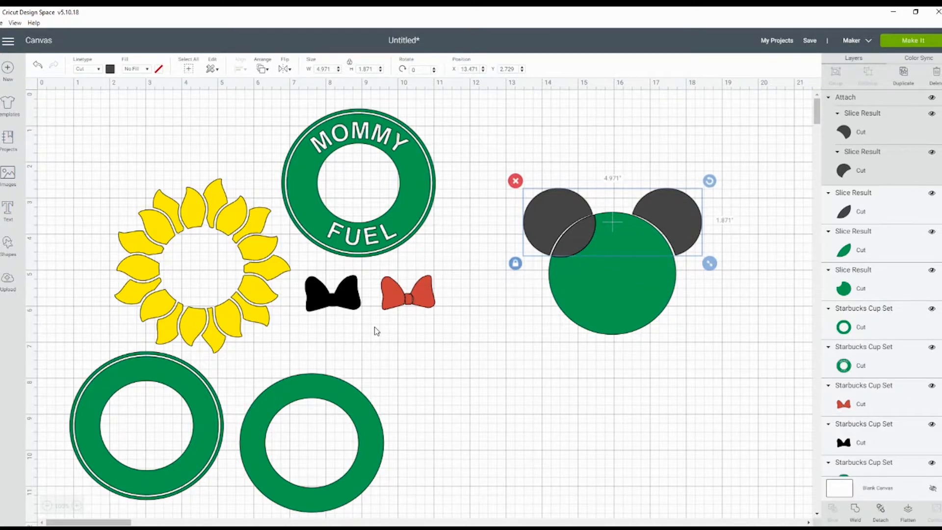
Step: Place the black bow between the ears and enlarge it to about 2.09 in wide
left_click_drag(353, 302, 665, 242)
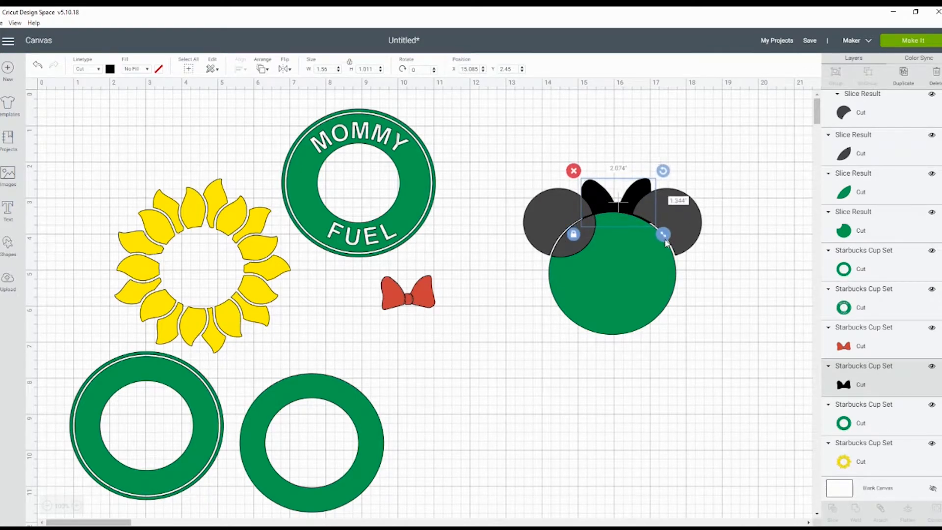
mouse_move(635, 194)
left_mouse_down()
mouse_move(627, 192)
mouse_move(636, 191)
left_mouse_up()
Step: Move the sliced green circle and the dark sliver away, and raise the attached ears into clear space
left_click_drag(625, 287, 578, 426)
left_click_drag(575, 245, 452, 396)
left_click_drag(730, 372, 678, 148)
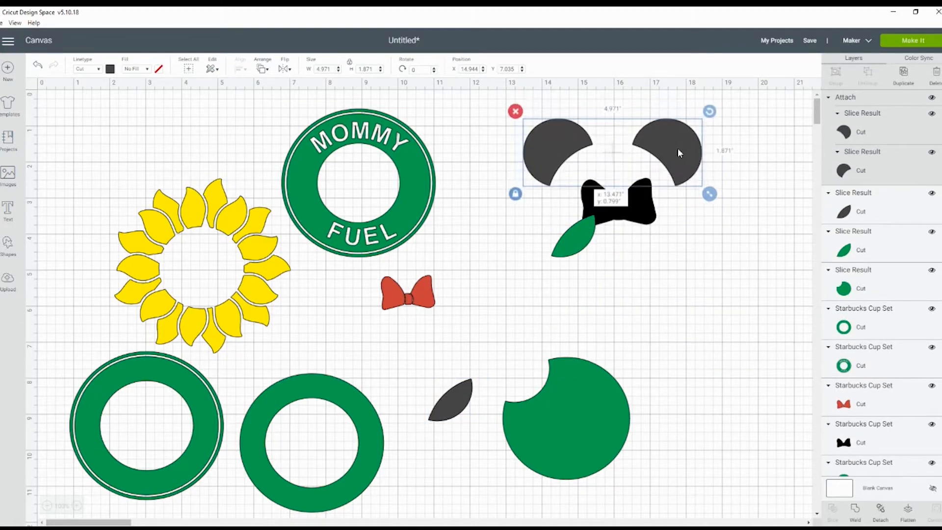
Step: Place the black bow between the raised ears and weld the bow and ears into one shape
left_click_drag(640, 214, 636, 152)
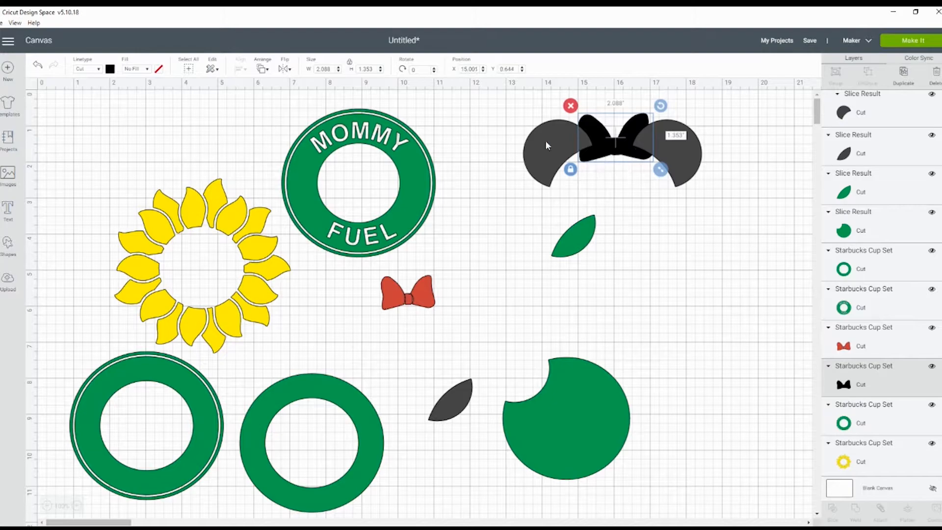
left_click_drag(518, 105, 751, 199)
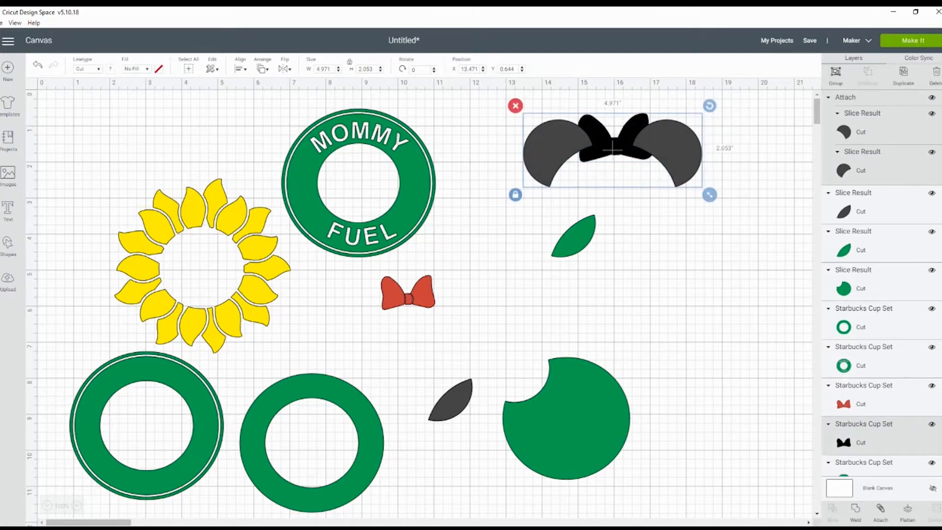
left_click(857, 512)
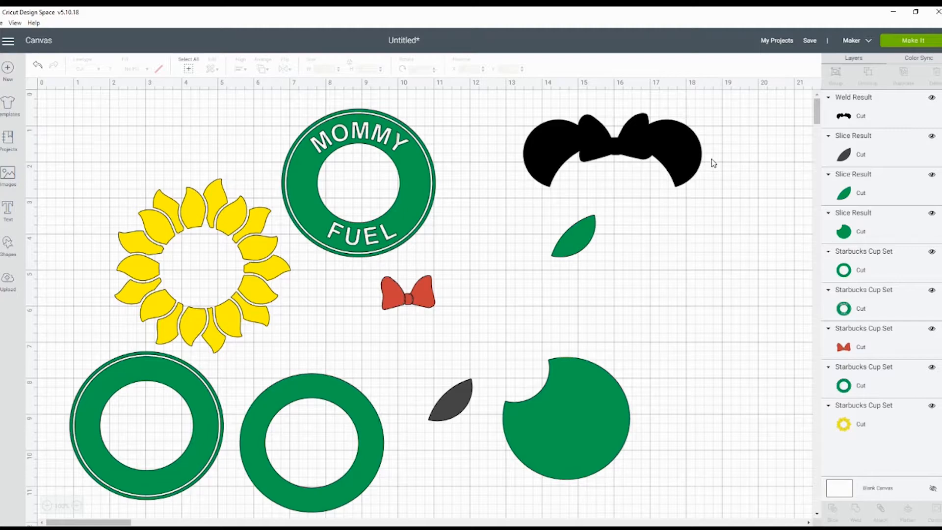
Step: Move the red bow over the welded ears and send it to the front
left_click_drag(419, 302, 624, 132)
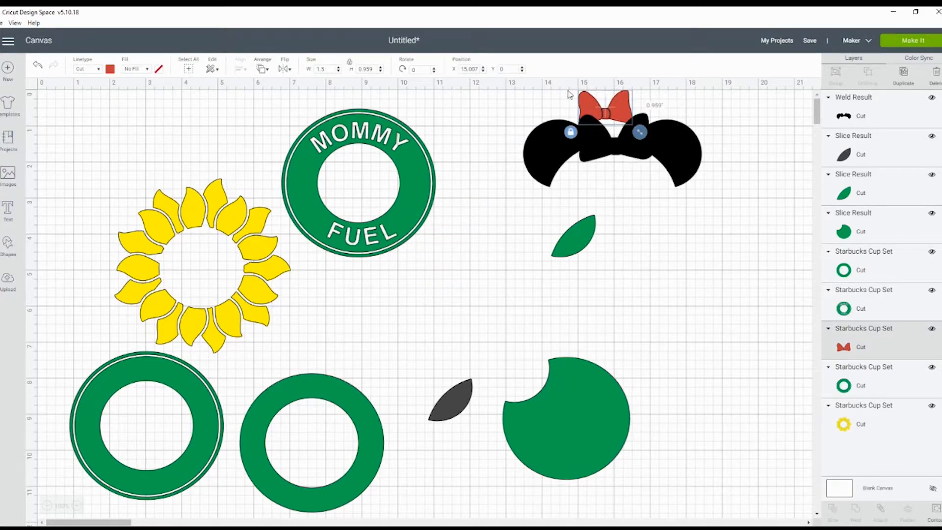
left_click(111, 71)
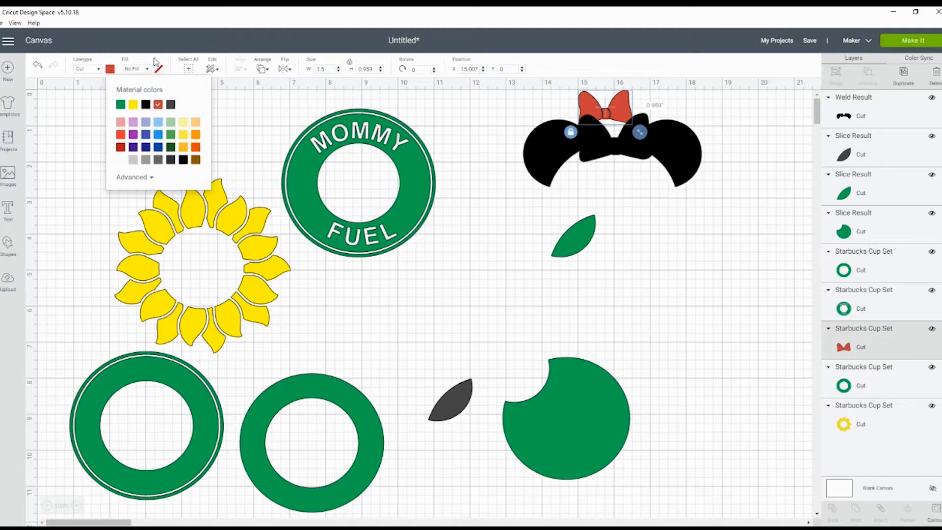
left_click(269, 71)
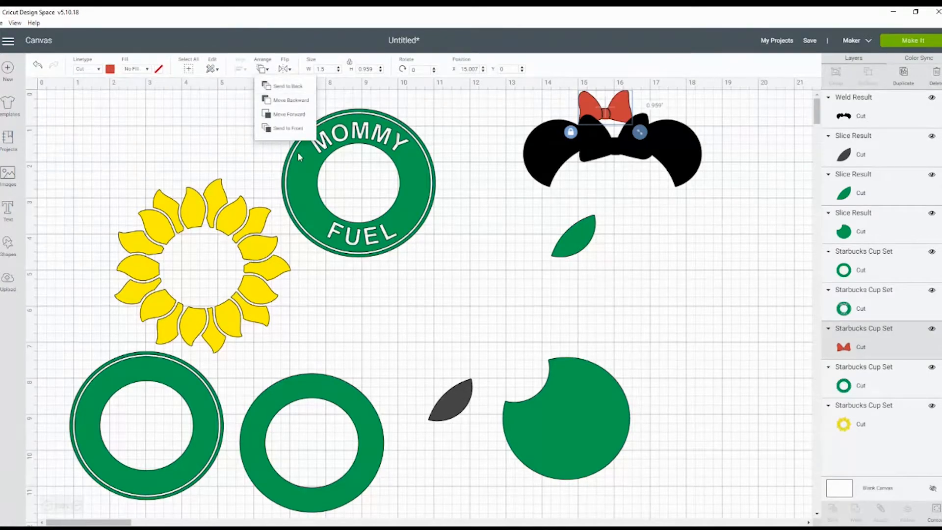
left_click(300, 129)
Step: Fit the red bow over the black bow, enlarging it to about 2.03 in wide
left_click_drag(620, 107, 634, 142)
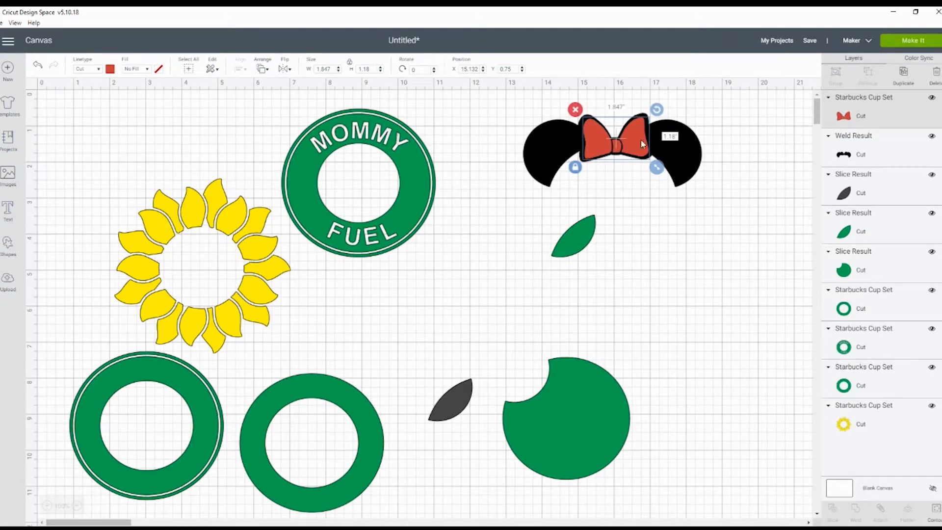
left_click_drag(661, 172, 641, 155)
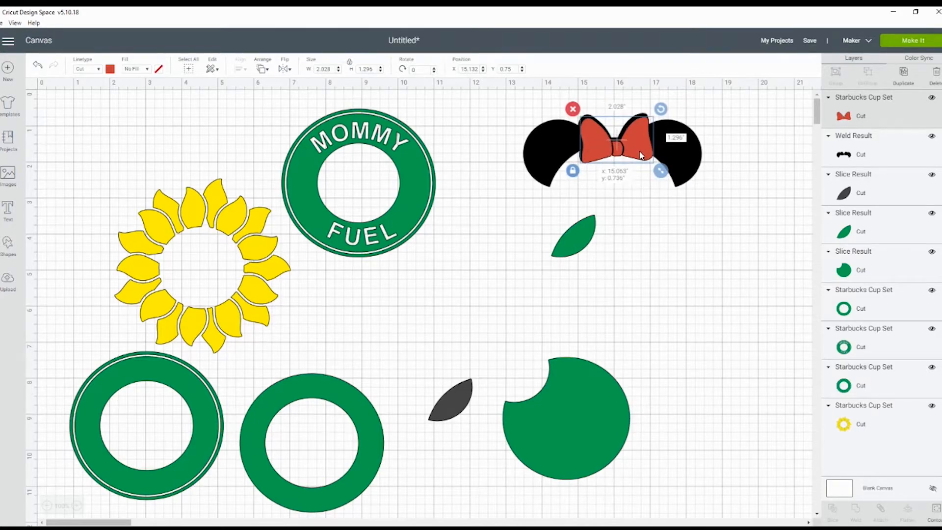
left_click(734, 232)
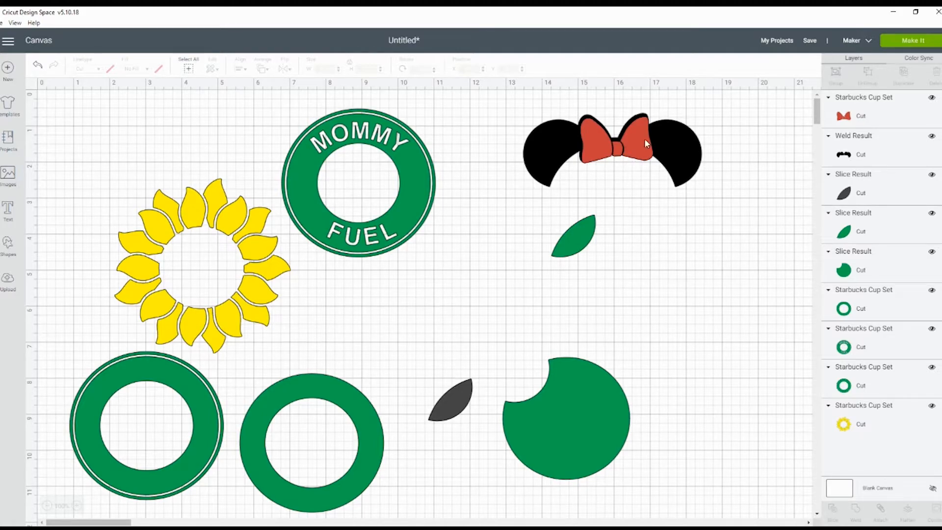
Step: Move the green sliver aside and place the ears with the red bow above the sunflower petals
left_click_drag(574, 249, 438, 332)
left_click_drag(511, 92, 754, 205)
left_click_drag(640, 160, 187, 150)
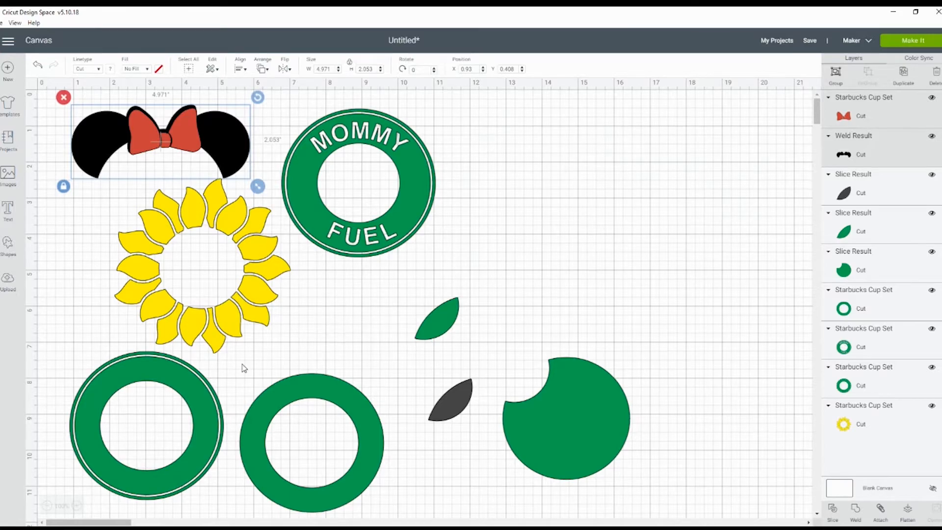
Step: Move the outlined green ring into the empty area beside the MOMMY FUEL ring and add a text object with the first name
left_click_drag(189, 390, 676, 155)
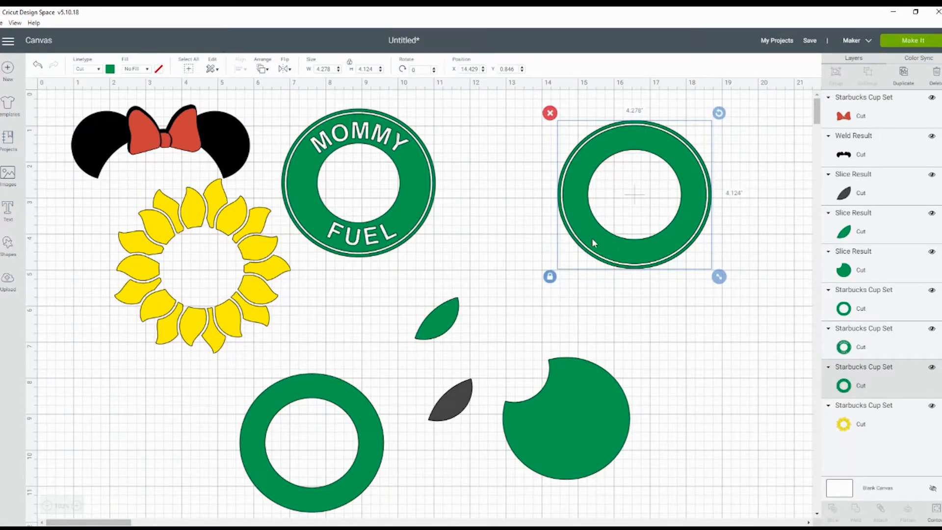
left_click(707, 370)
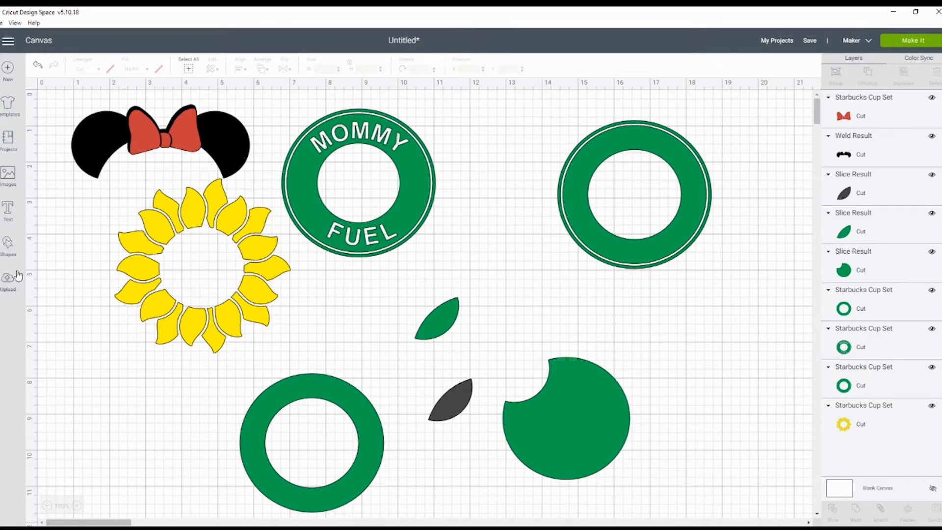
left_click(9, 209)
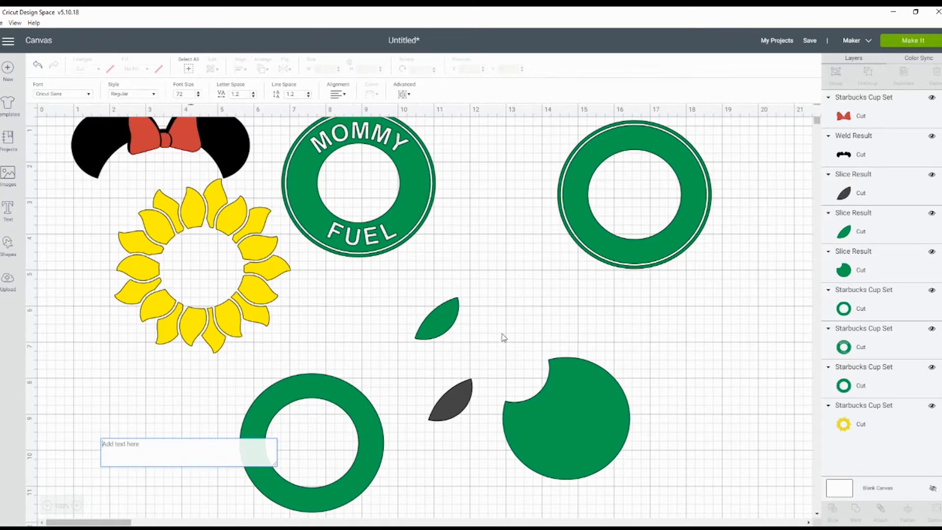
type("Caitly")
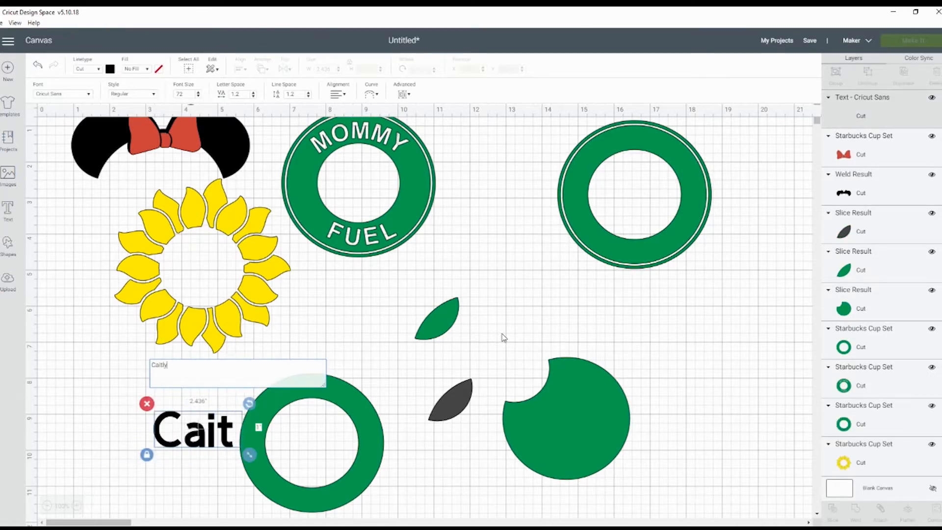
type("n")
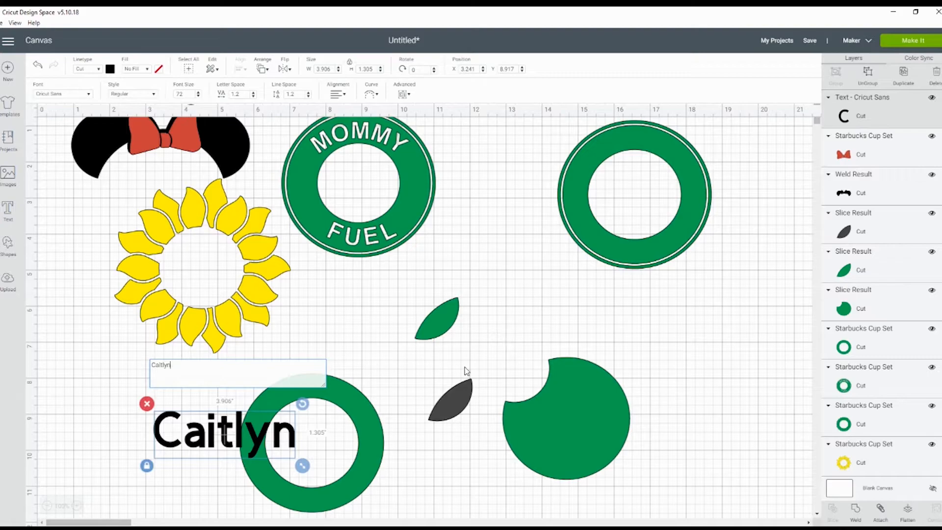
Step: Rewrite the name text in all capital letters
left_click_drag(189, 377, 131, 370)
type("CA")
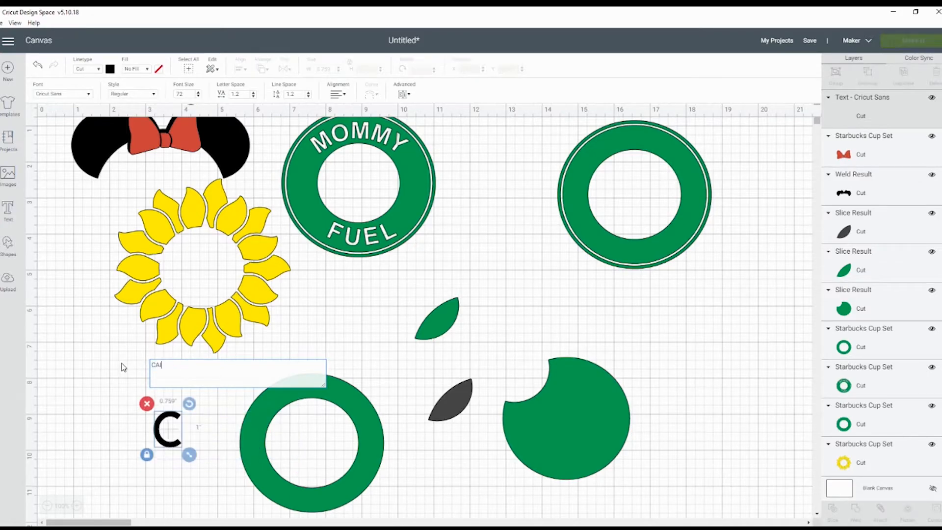
type("ITLI")
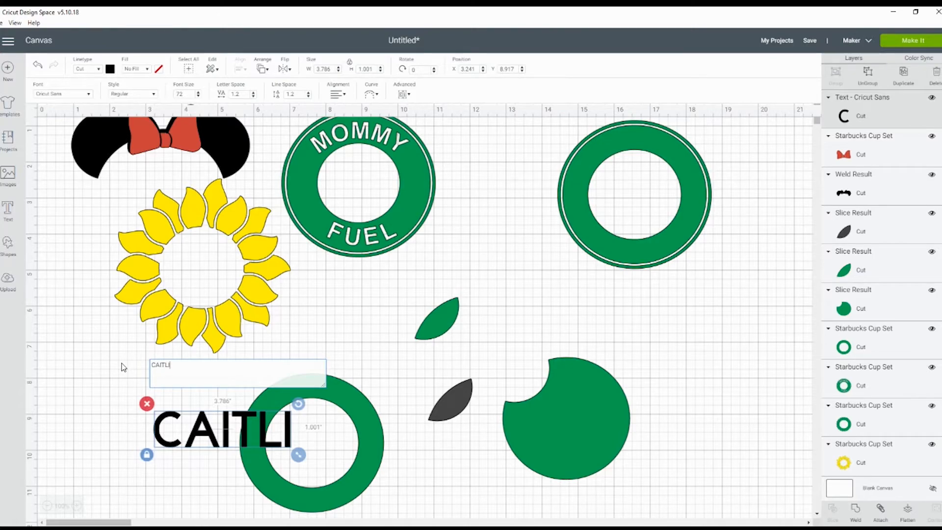
key("BackSpace")
key("BackSpace")
key("BackSpace")
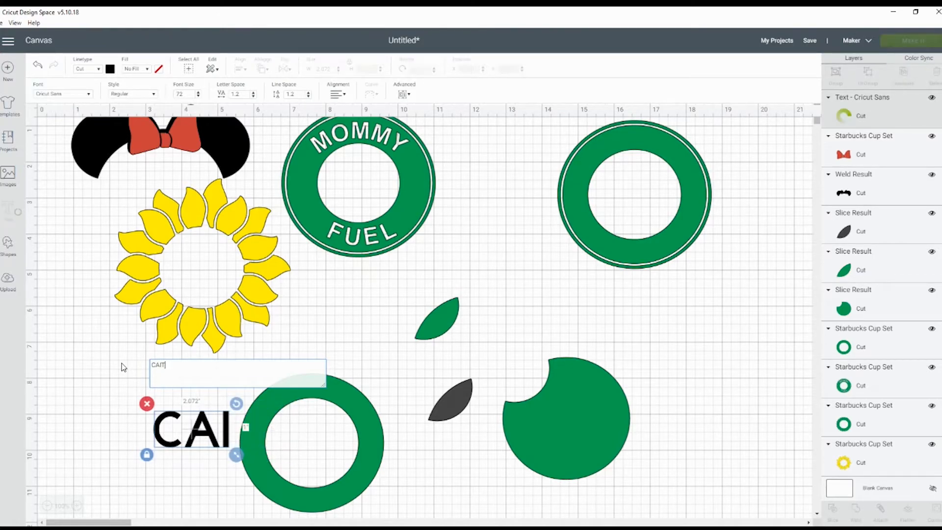
type("TLYN")
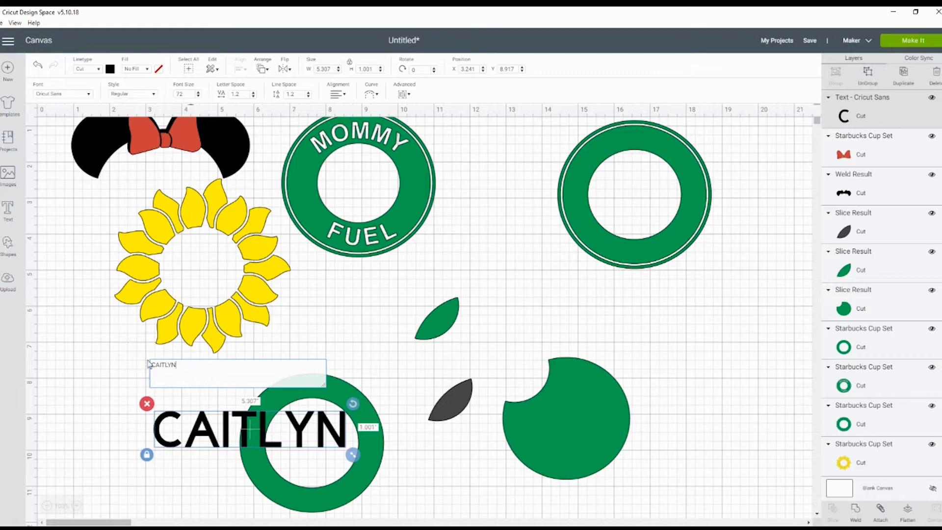
left_click(132, 390)
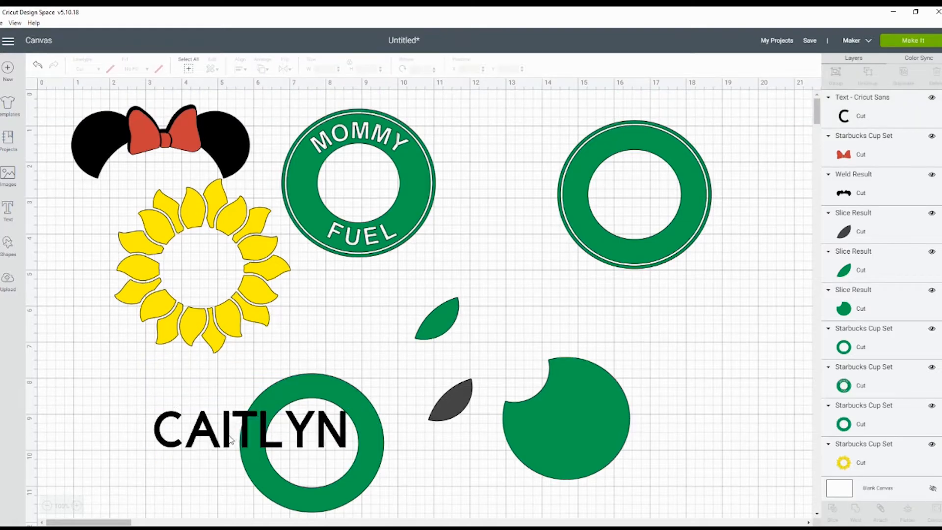
Step: Place the name text over the moved green ring and set its font to Arial Black
left_click_drag(226, 439, 607, 153)
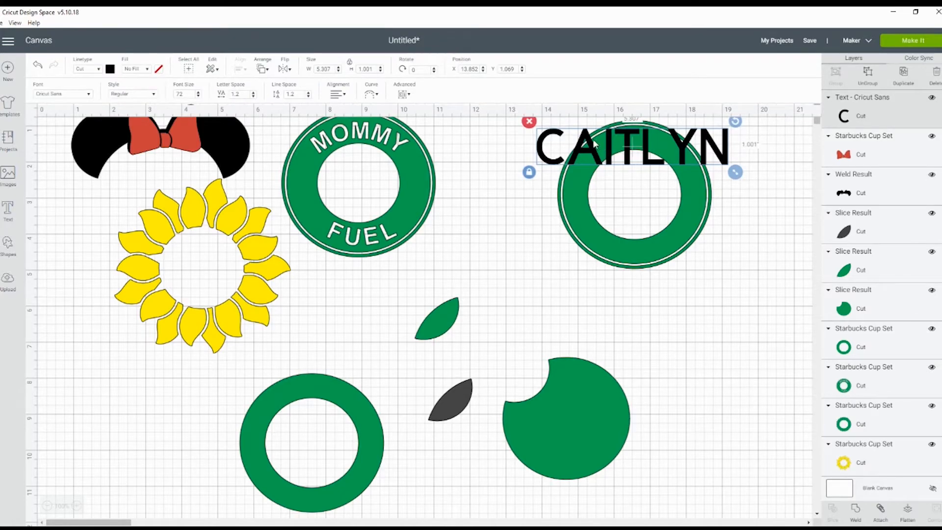
left_click_drag(649, 155, 646, 181)
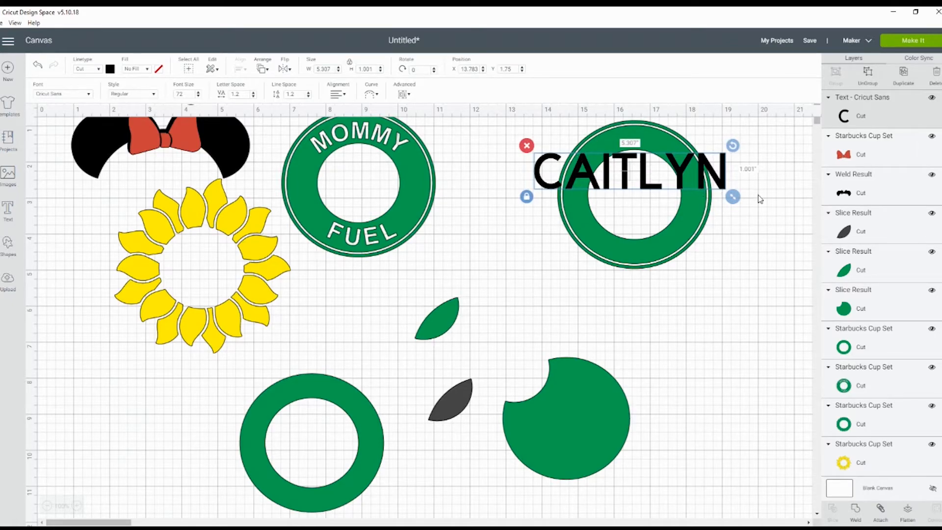
left_click(91, 94)
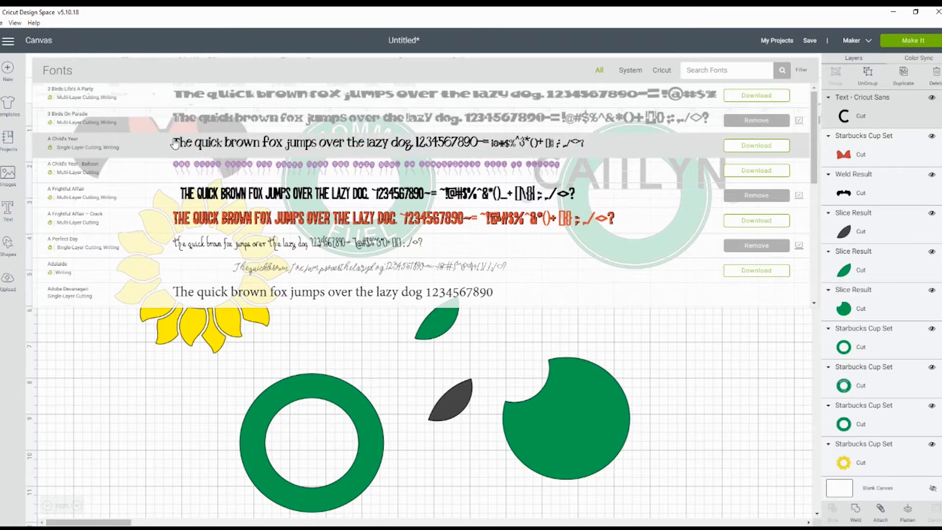
left_click(711, 70)
type("ar")
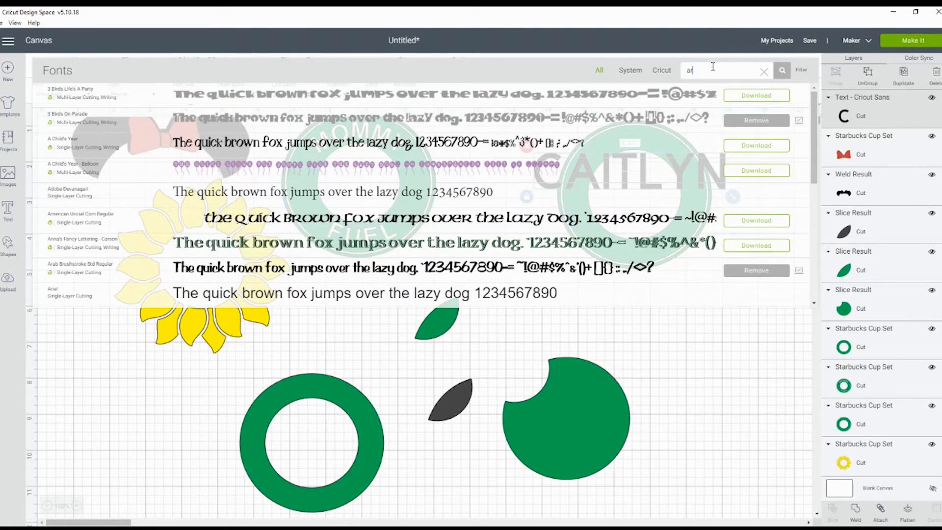
type("ial")
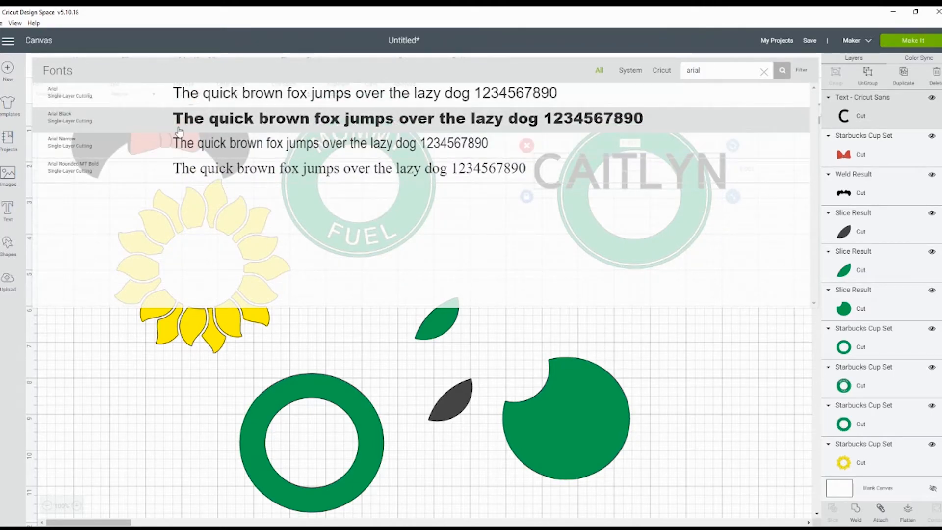
left_click(240, 128)
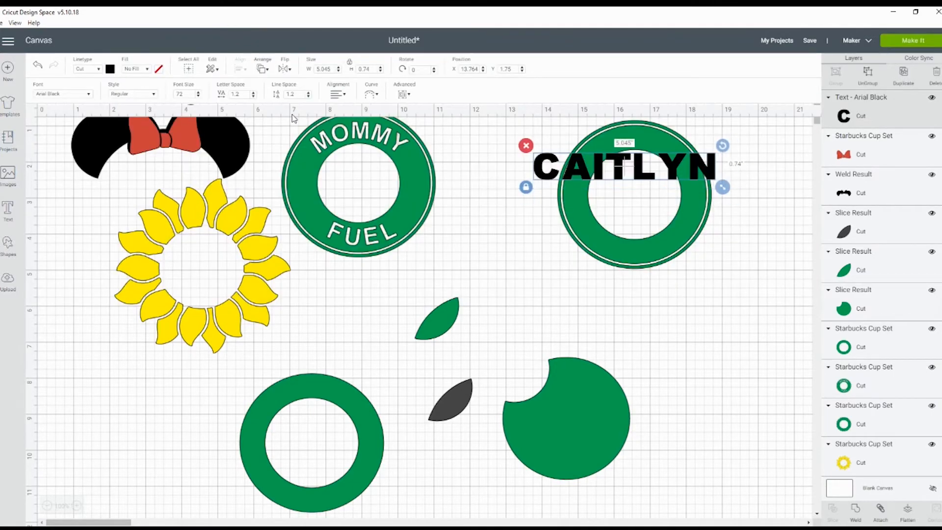
Step: Shrink the name text to about 3.3 in wide and curve it along the ring's upper band
left_click_drag(721, 187, 699, 143)
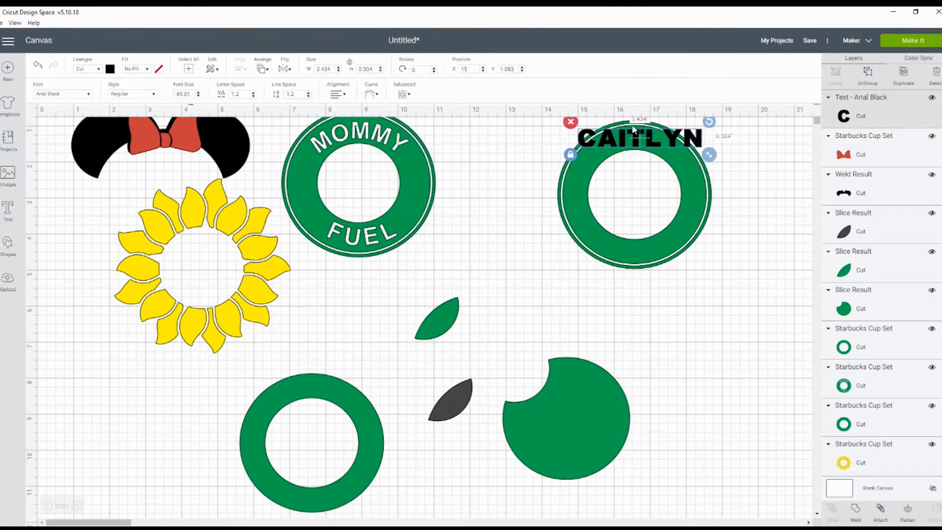
left_click_drag(710, 155, 703, 156)
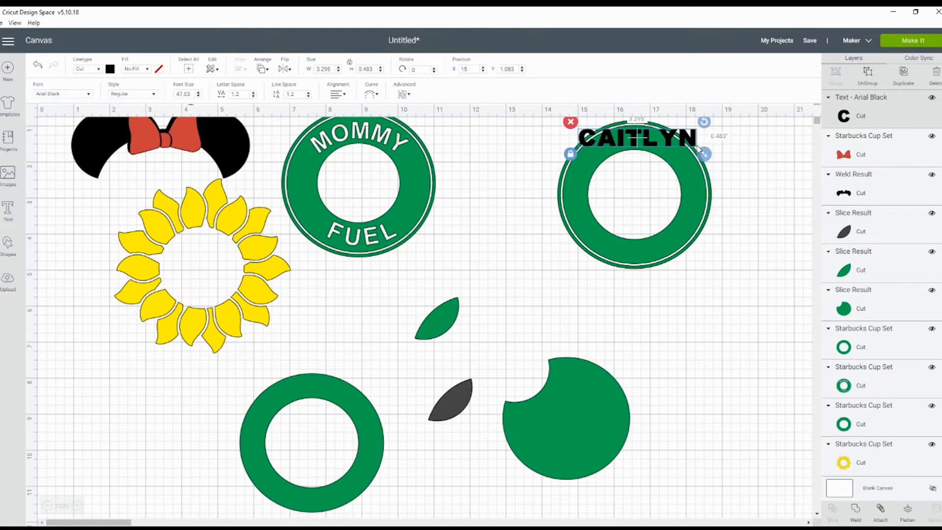
left_click(375, 95)
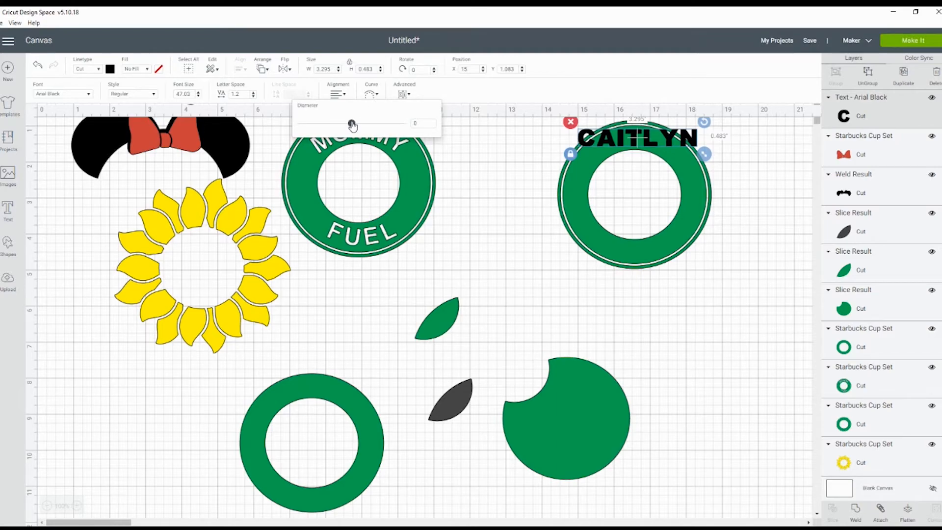
left_click_drag(351, 123, 389, 126)
left_click_drag(648, 146, 648, 147)
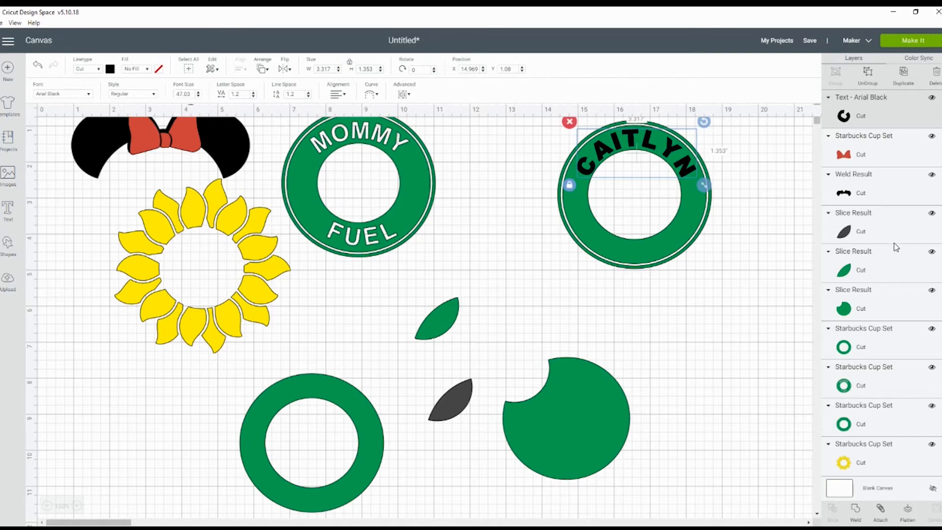
Step: Set the name text's curve diameter to 2.6
left_click(371, 94)
double_click(423, 124)
type("2")
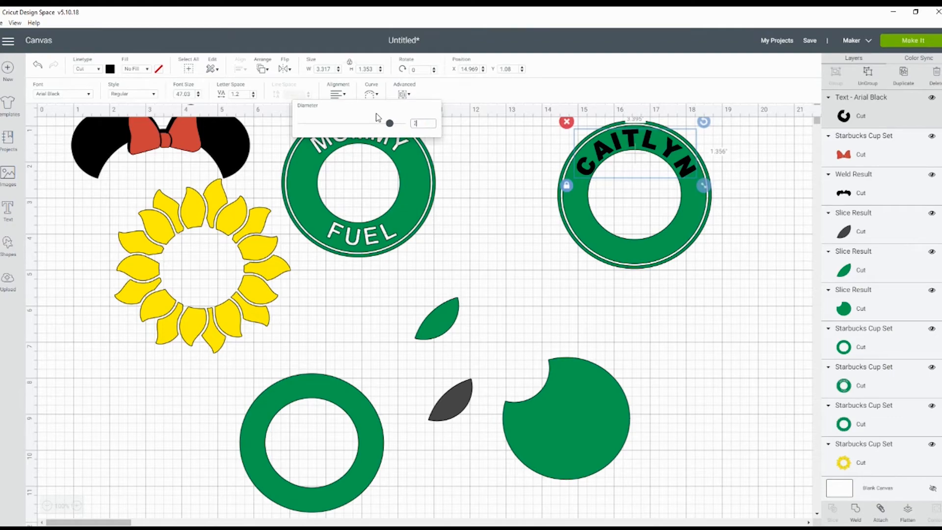
type(".6")
key("Return")
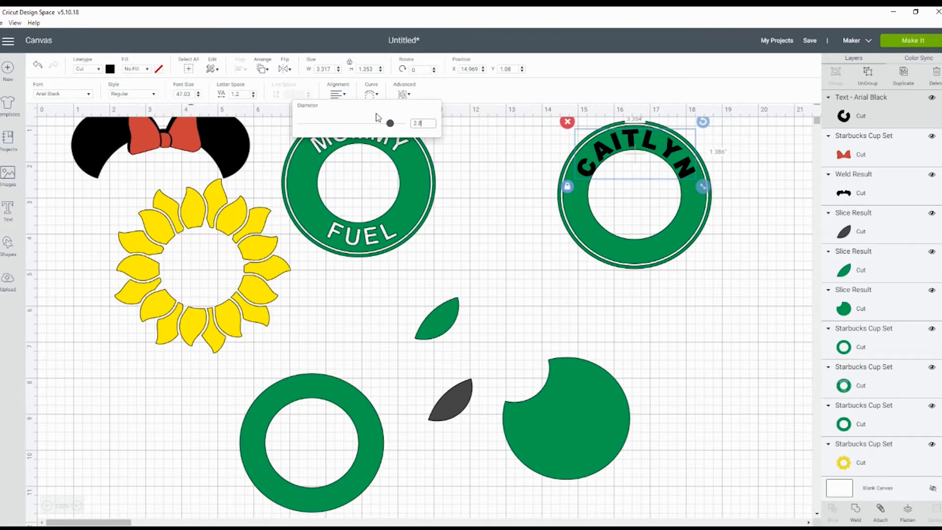
left_click(756, 249)
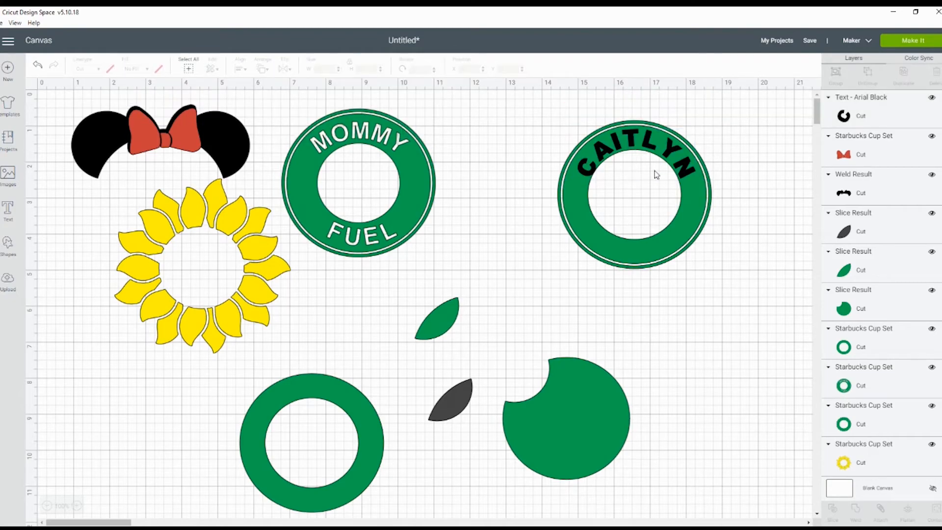
Step: Duplicate the curved name, place the copy at the ring's lower band and change its wording to COFFEE
left_click(630, 142)
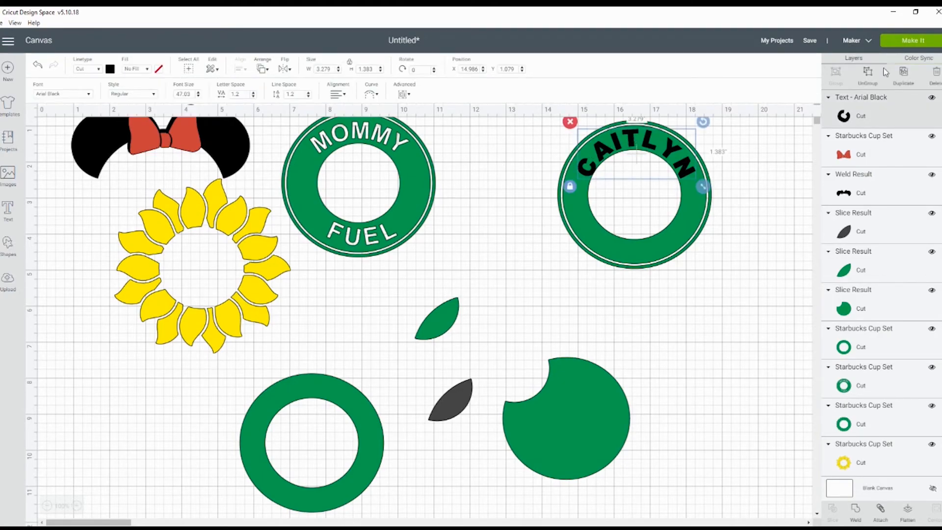
left_click(904, 72)
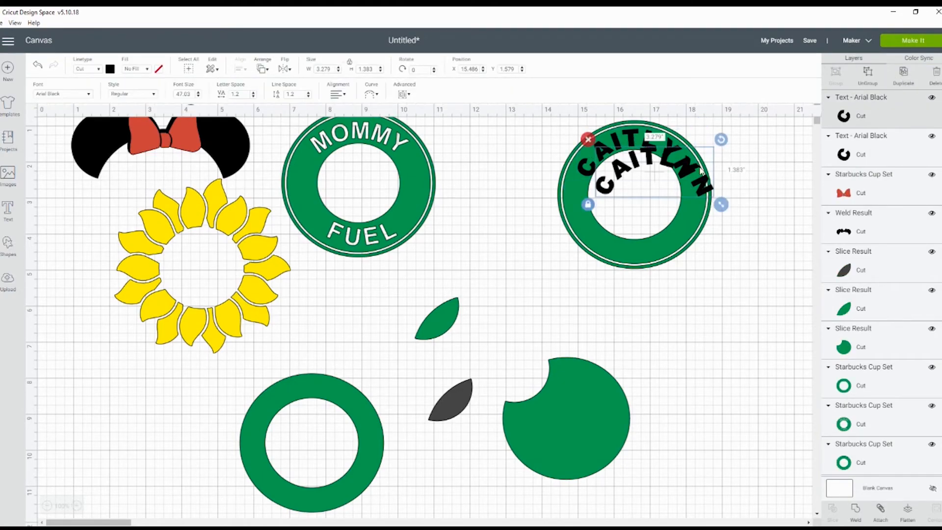
left_click_drag(666, 168, 649, 264)
double_click(635, 256)
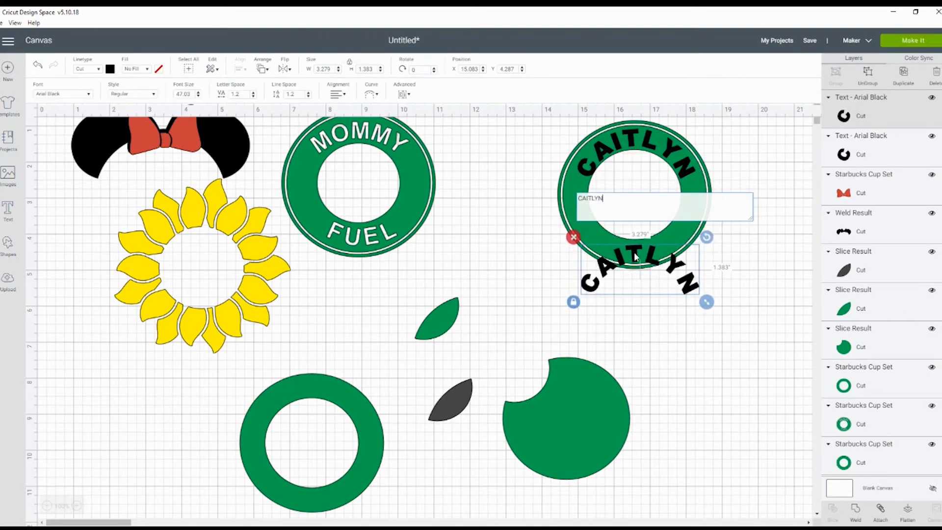
left_click_drag(620, 197, 542, 202)
type("C")
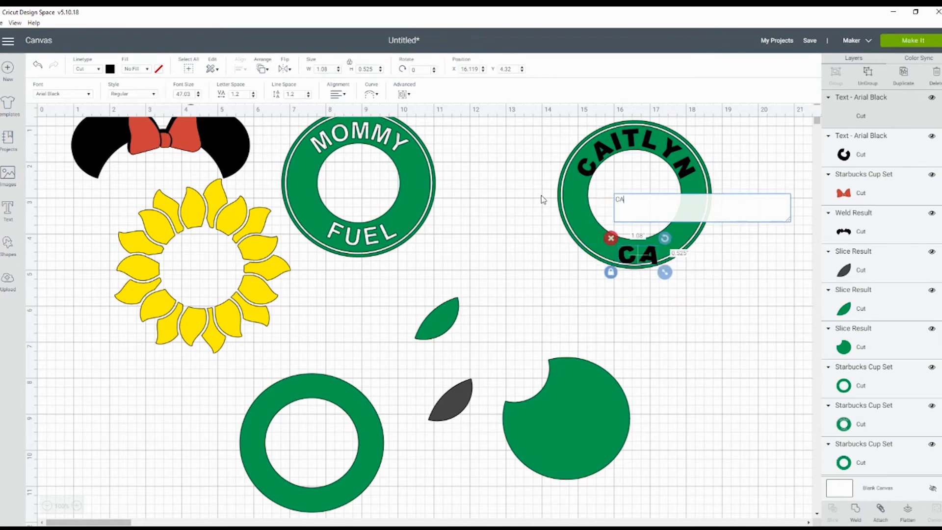
type("OFFEE")
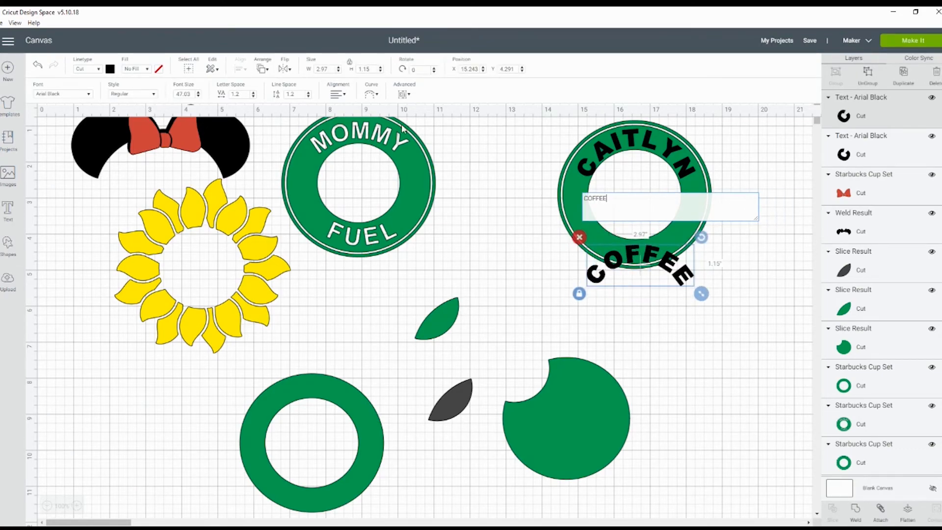
Step: Curve COFFEE in the opposite direction with a diameter of about -2.6 and fit it within the ring's lower band
left_click(373, 94)
left_click_drag(386, 124, 317, 128)
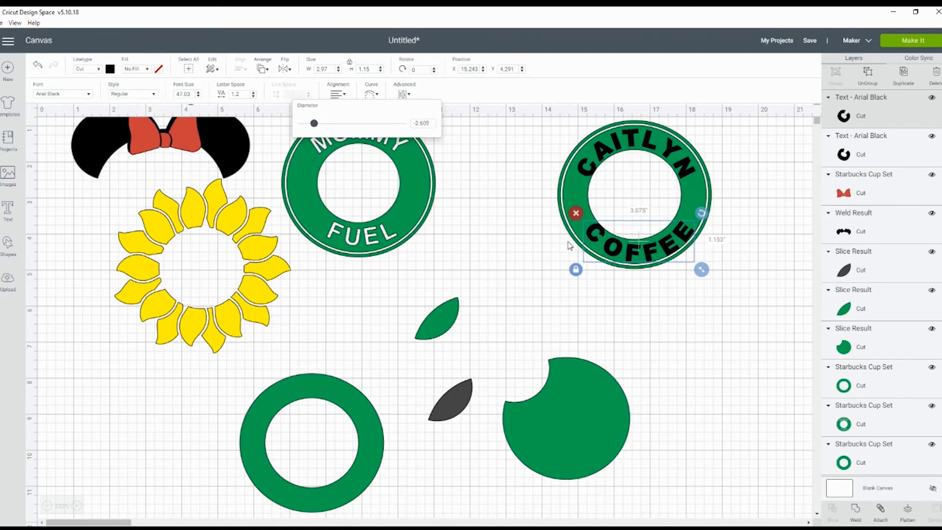
left_click(692, 318)
left_click_drag(651, 261, 650, 260)
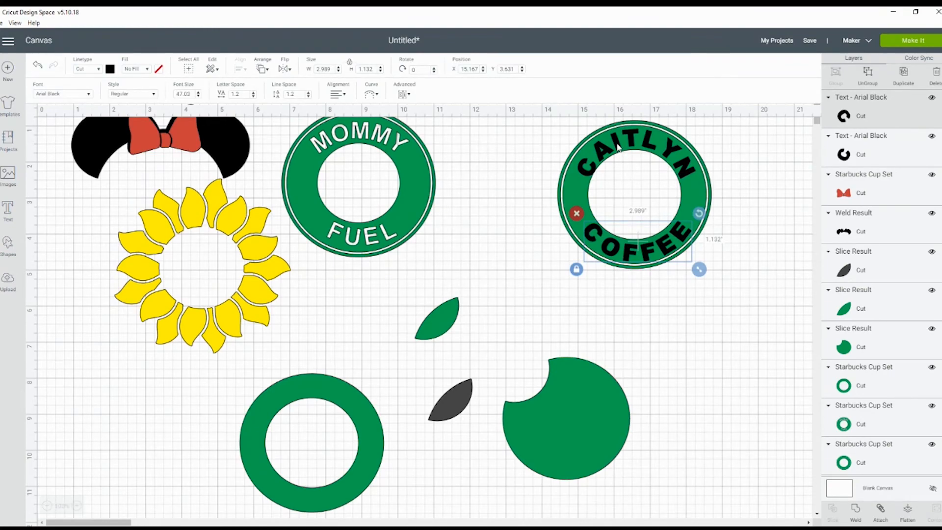
Step: Attach the curved name and COFFEE to the outlined green ring
left_click(540, 145)
left_click_drag(582, 201, 748, 298)
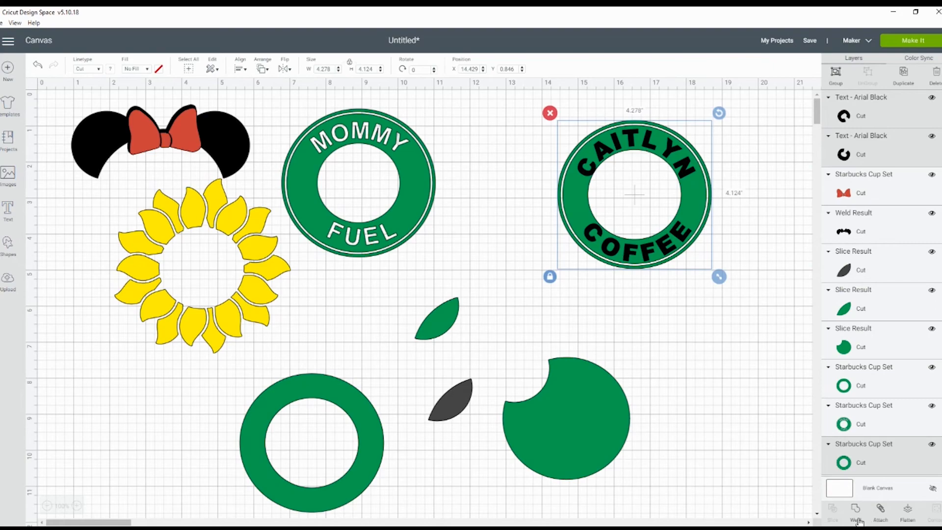
left_click(879, 513)
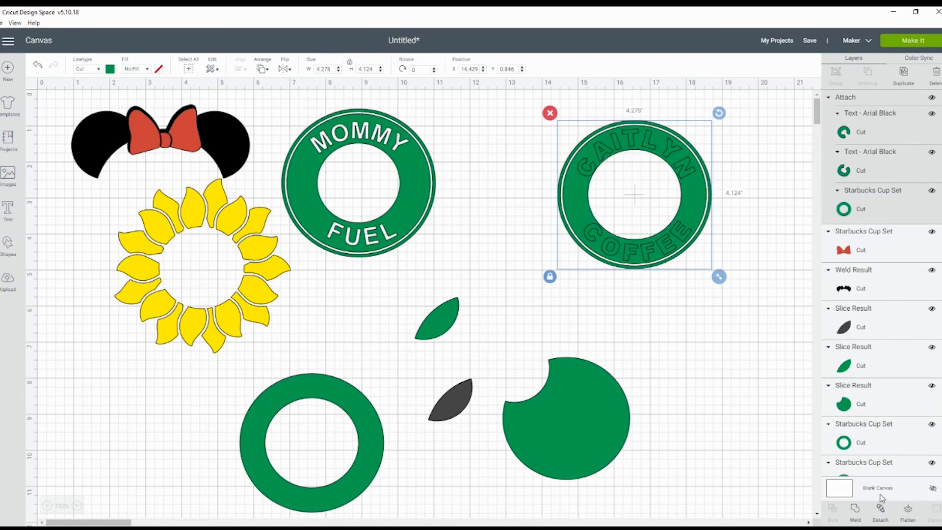